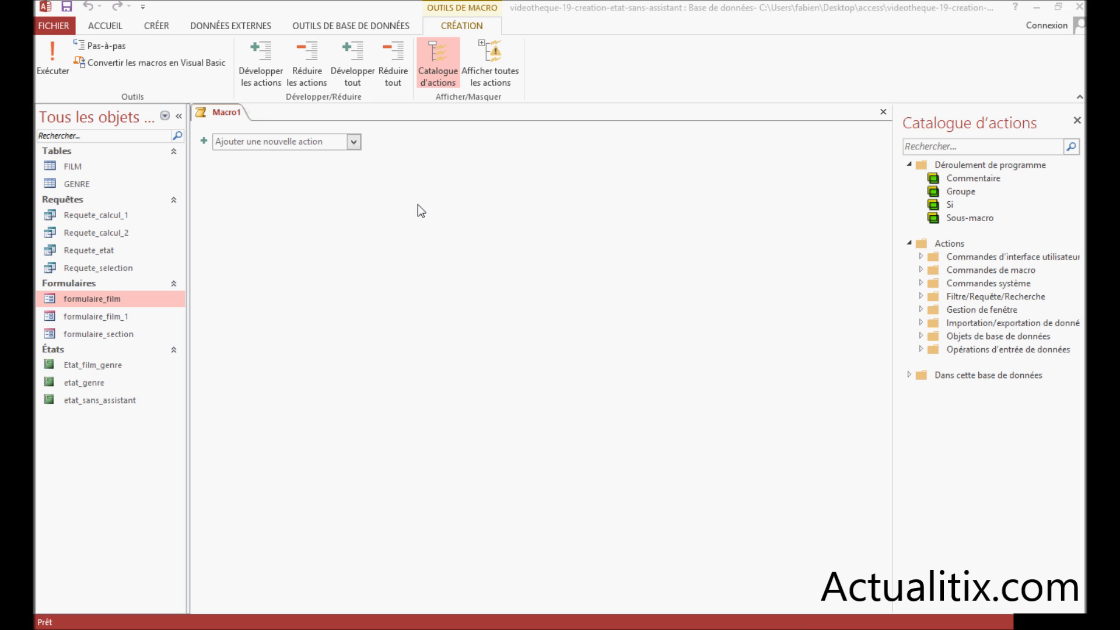
Step: Add a ZoneMessage action to the macro with the message "Cette macro va ouvrir un formulaire"
{"action": "left_click", "coordinate": [353, 143]}
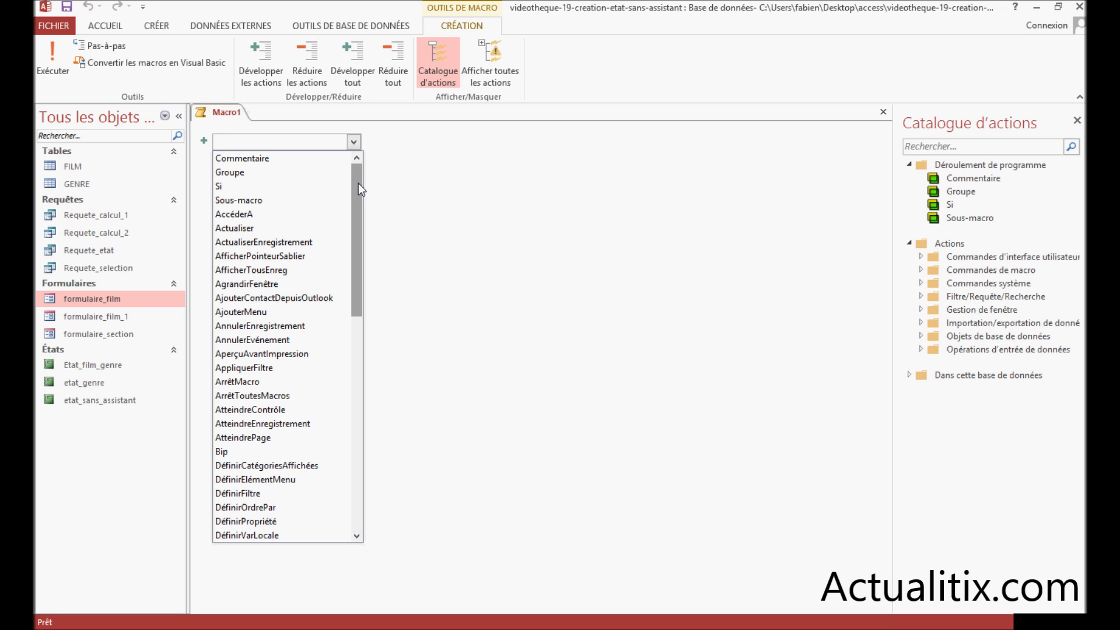
{"action": "left_click_drag", "start_coordinate": [362, 181], "coordinate": [361, 398]}
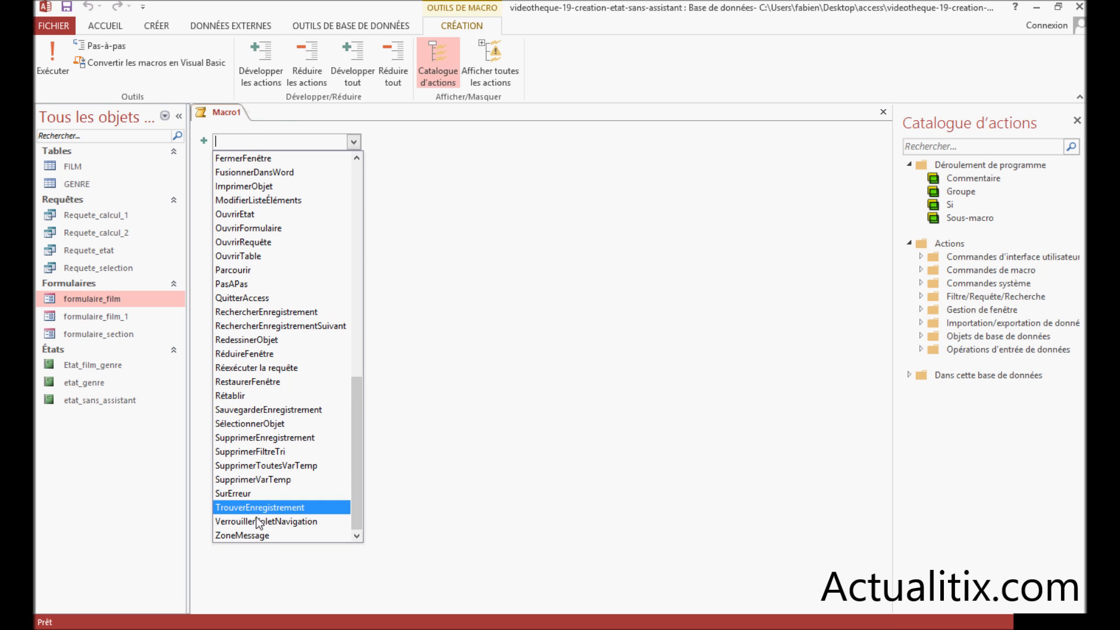
{"action": "left_click", "coordinate": [247, 533]}
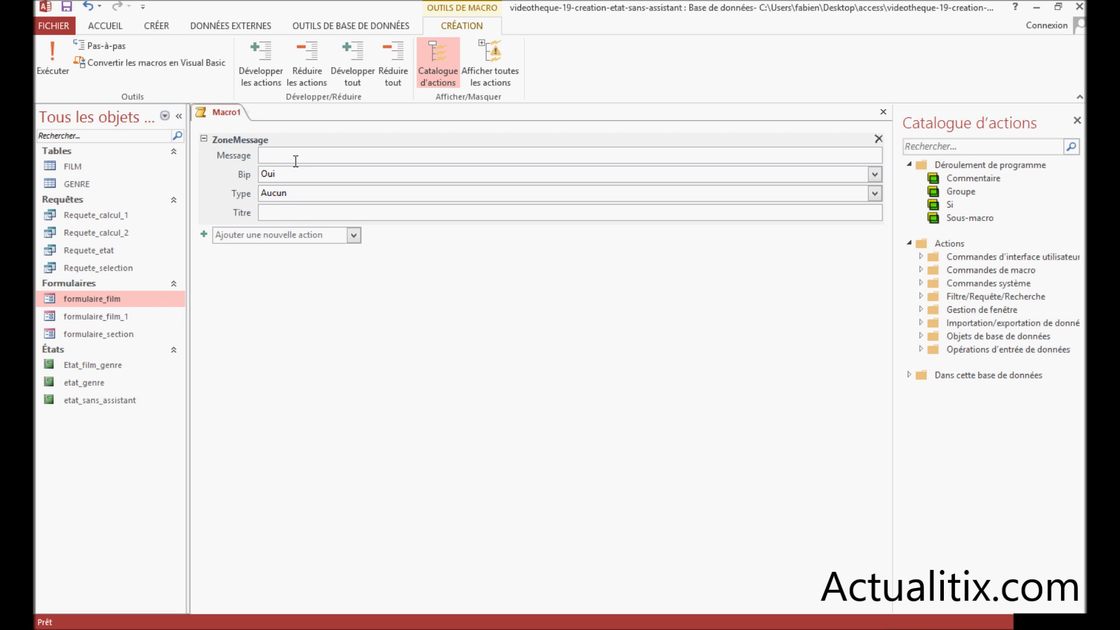
{"action": "type", "text": "Cette macro va ouvrir un formulaire"}
Step: Set the message box title to "Première macro"
{"action": "left_click", "coordinate": [293, 213]}
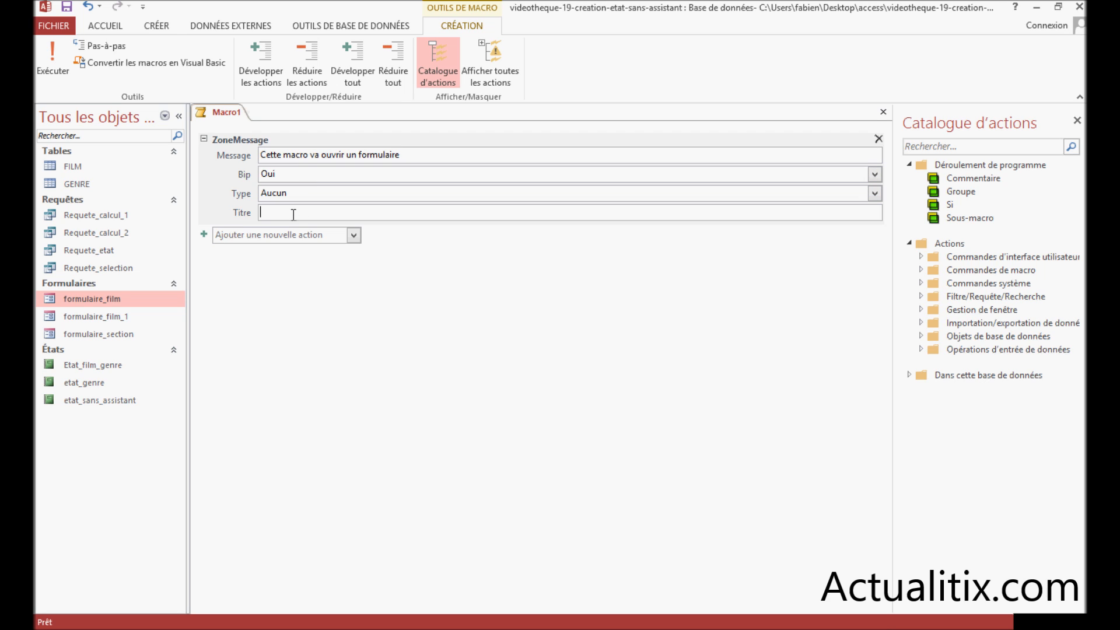
{"action": "type", "text": "Preùmi"}
{"action": "key", "text": "BackSpace"}
{"action": "key", "text": "BackSpace"}
{"action": "key", "text": "BackSpace"}
{"action": "key", "text": "BackSpace"}
{"action": "type", "text": "emière macro"}
Step: Set the message box type to Information and its Bip option to Oui
{"action": "left_click", "coordinate": [874, 193]}
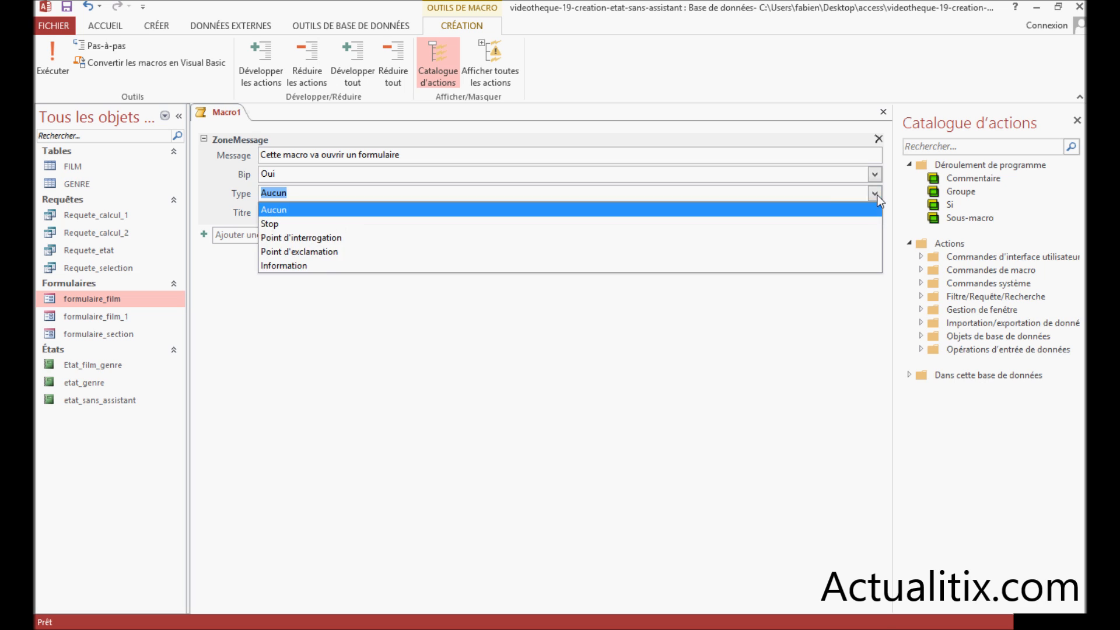
{"action": "left_click", "coordinate": [281, 264]}
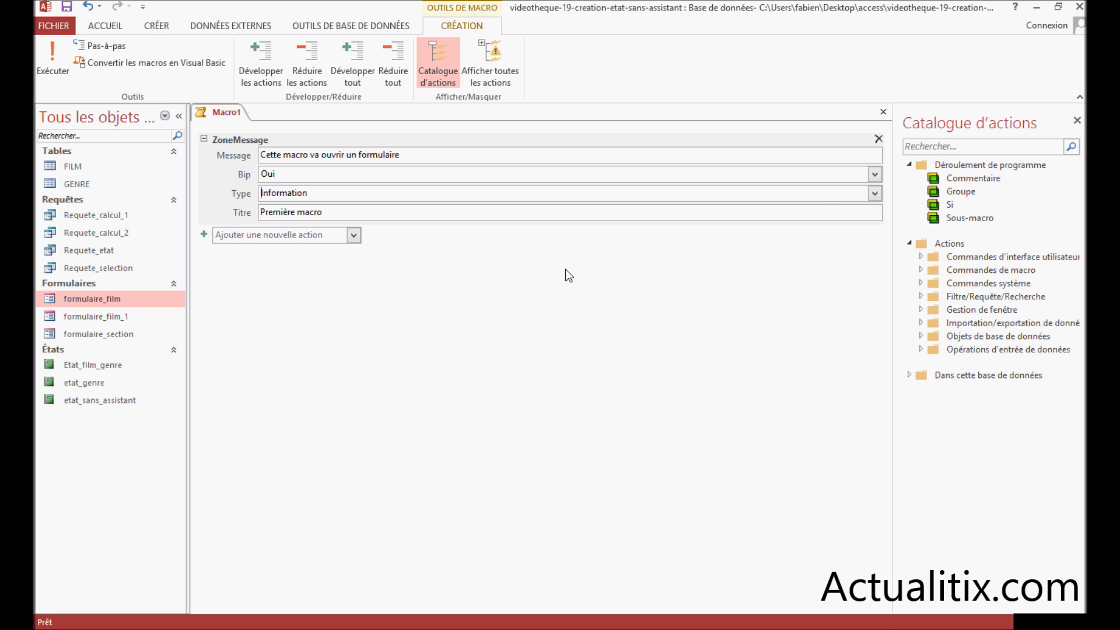
{"action": "left_click", "coordinate": [874, 174]}
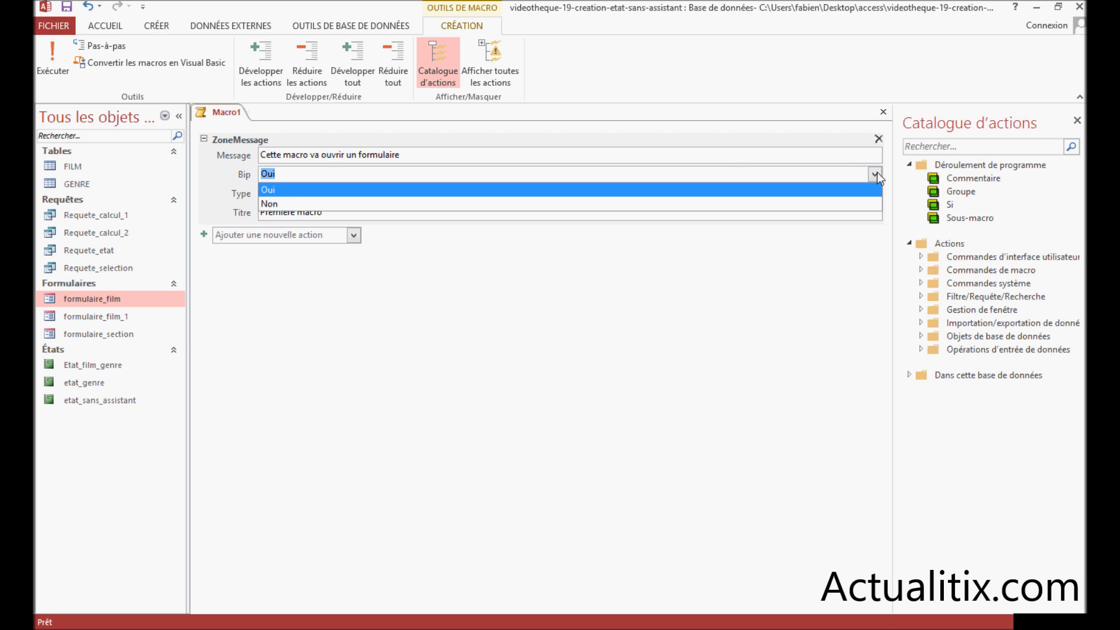
{"action": "left_click", "coordinate": [270, 192]}
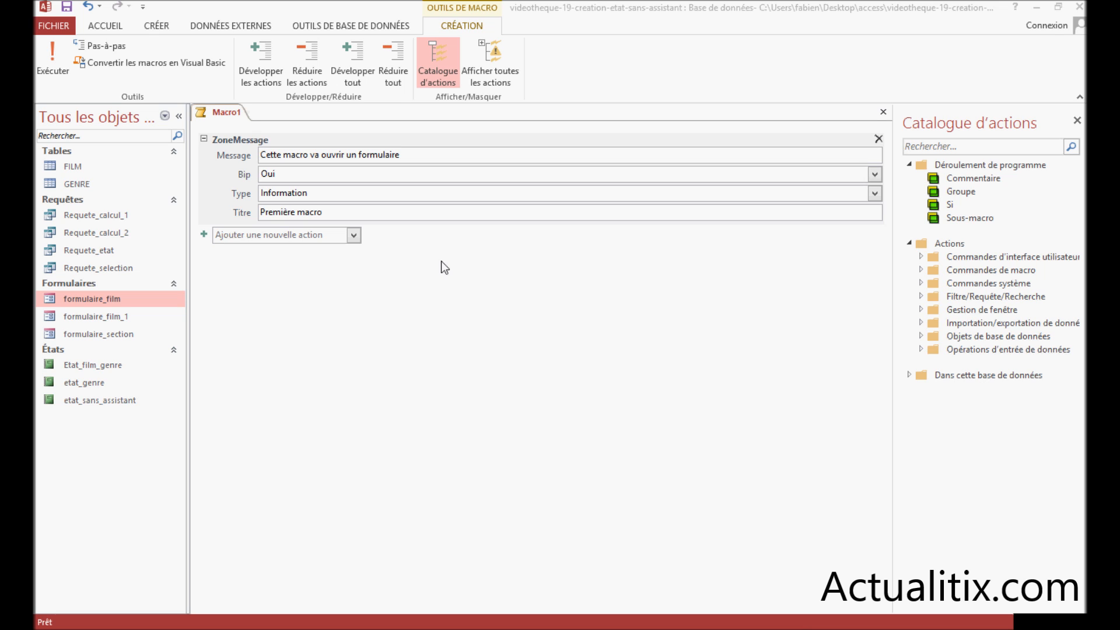
Step: Add an OuvrirFormulaire action after the message box, with formulaire_film as the form to open
{"action": "left_click", "coordinate": [301, 237]}
{"action": "left_click", "coordinate": [355, 233]}
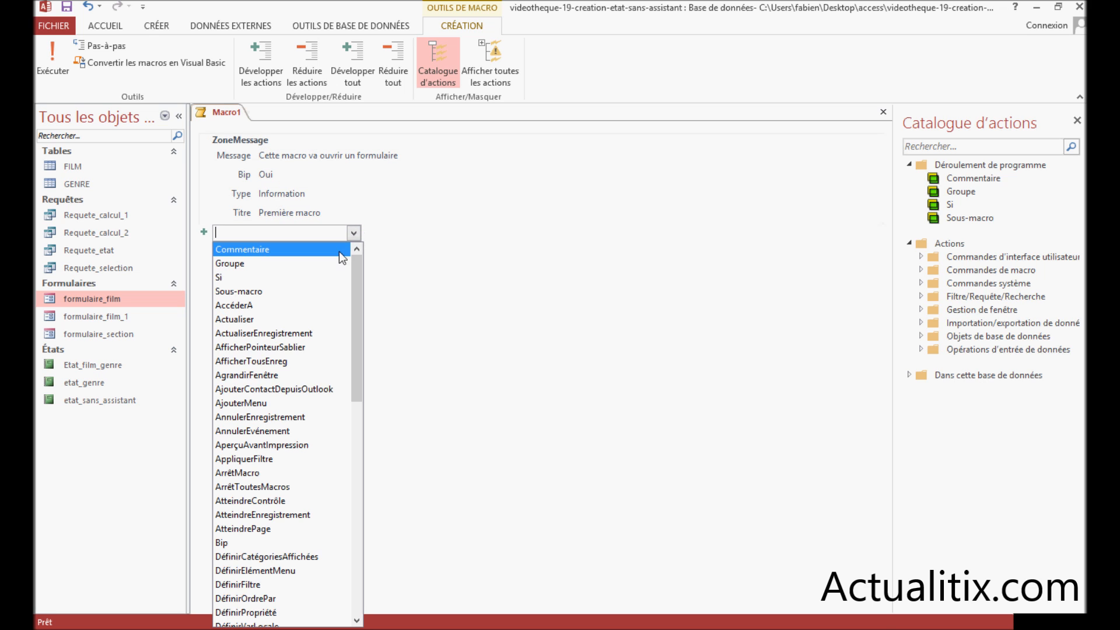
{"action": "left_click_drag", "start_coordinate": [355, 308], "coordinate": [358, 464]}
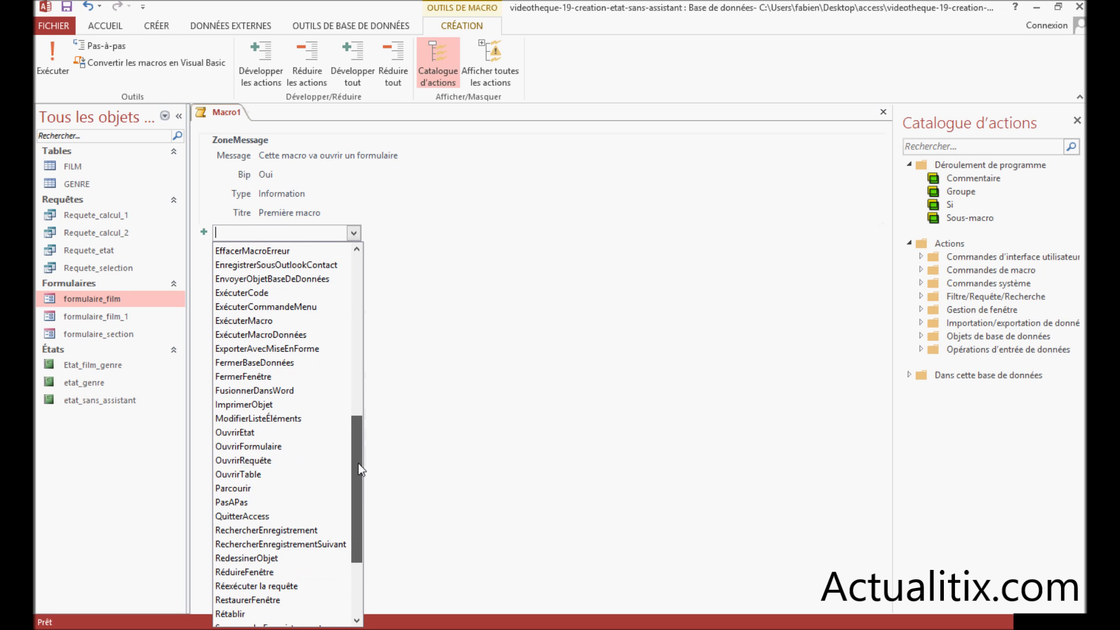
{"action": "left_click", "coordinate": [262, 447]}
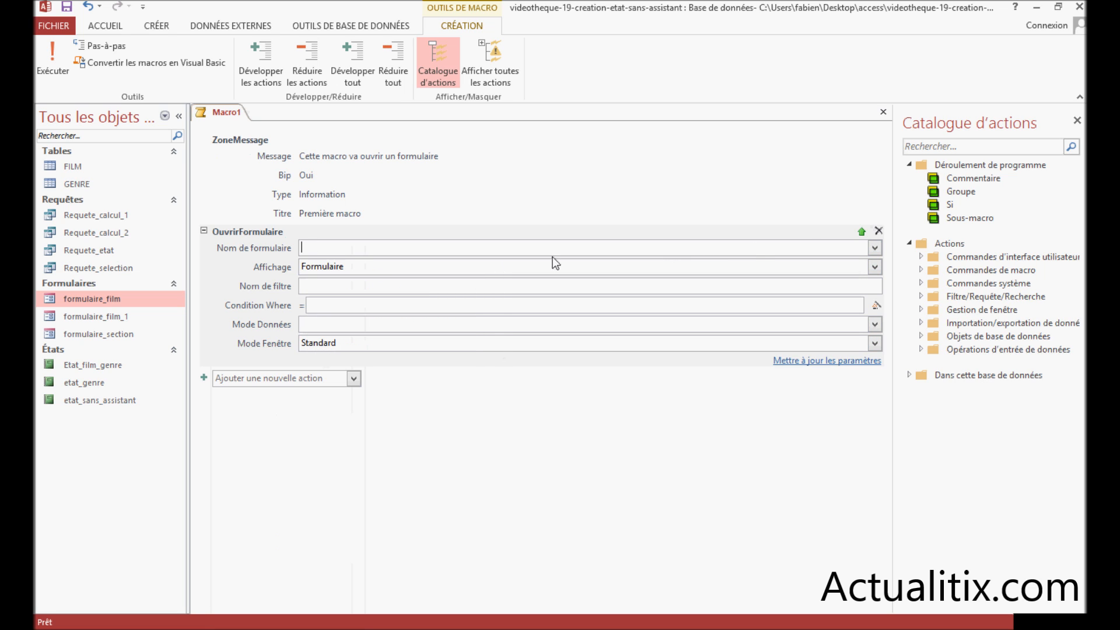
{"action": "left_click", "coordinate": [875, 248]}
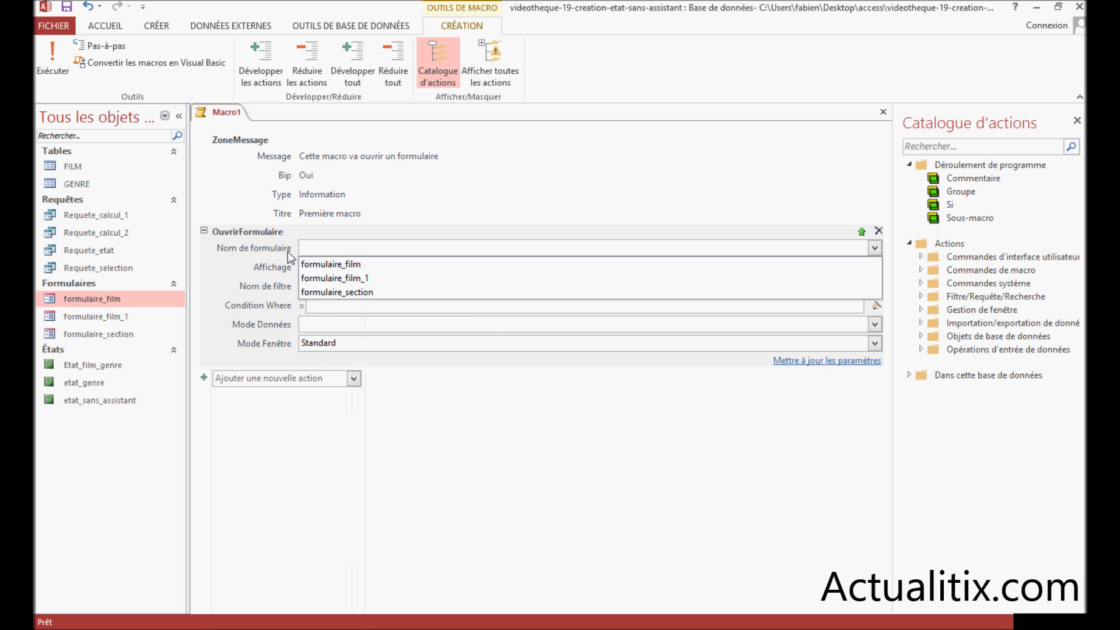
{"action": "left_click", "coordinate": [338, 264]}
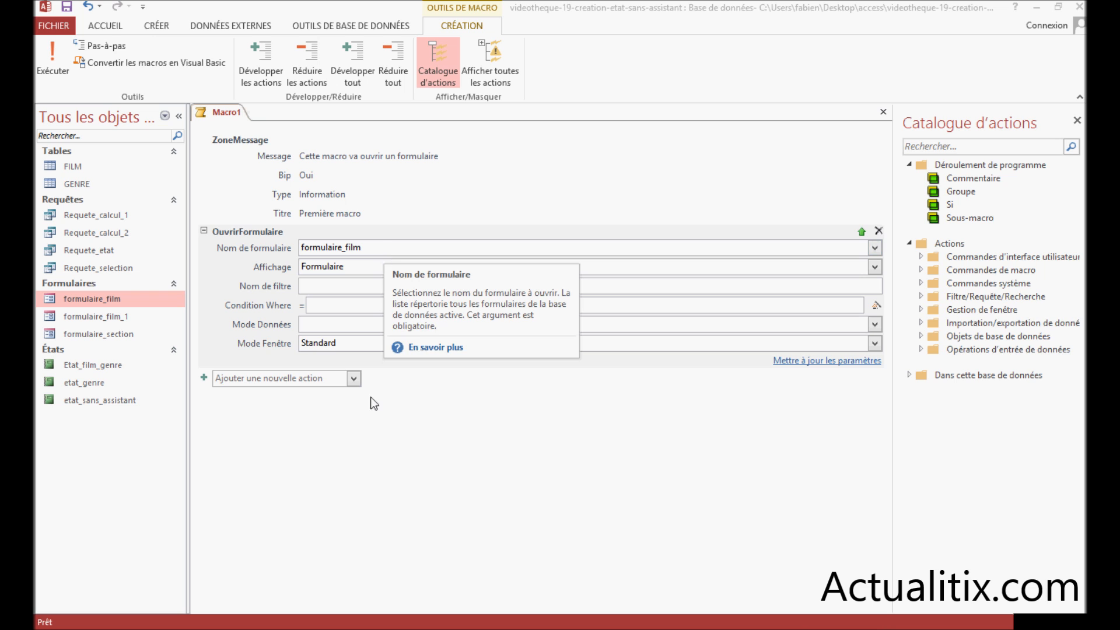
Step: Add a DéplacerEtDimensionnerFenêtre action with Droite and Bas both set to 0cm
{"action": "left_click", "coordinate": [352, 379]}
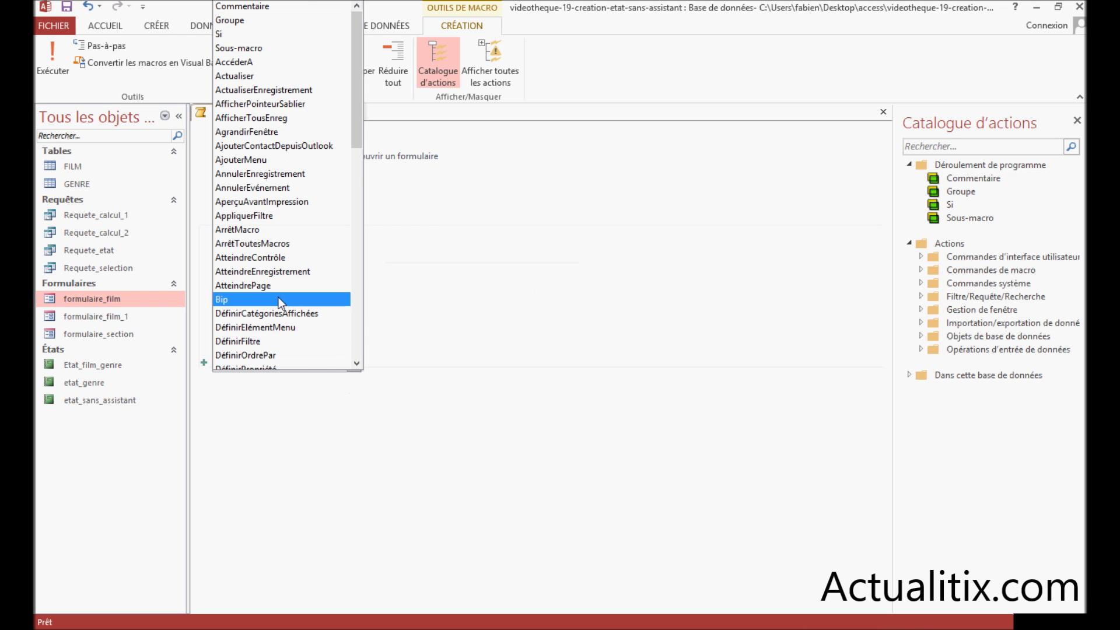
{"action": "scroll", "coordinate": [279, 295], "scroll_direction": "down", "scroll_amount": 3}
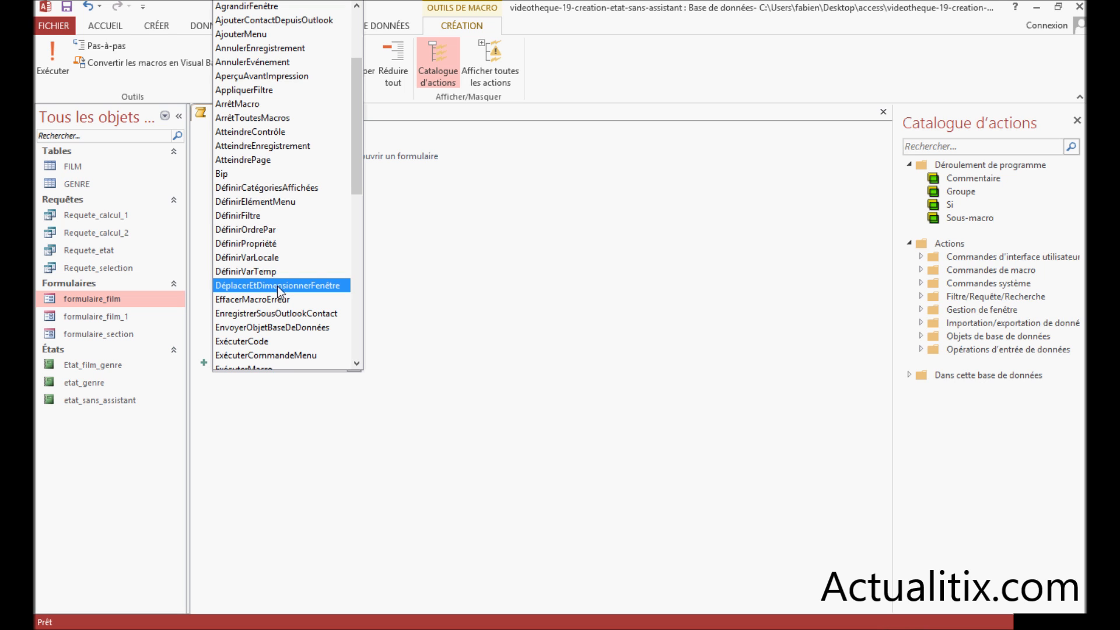
{"action": "left_click", "coordinate": [277, 286]}
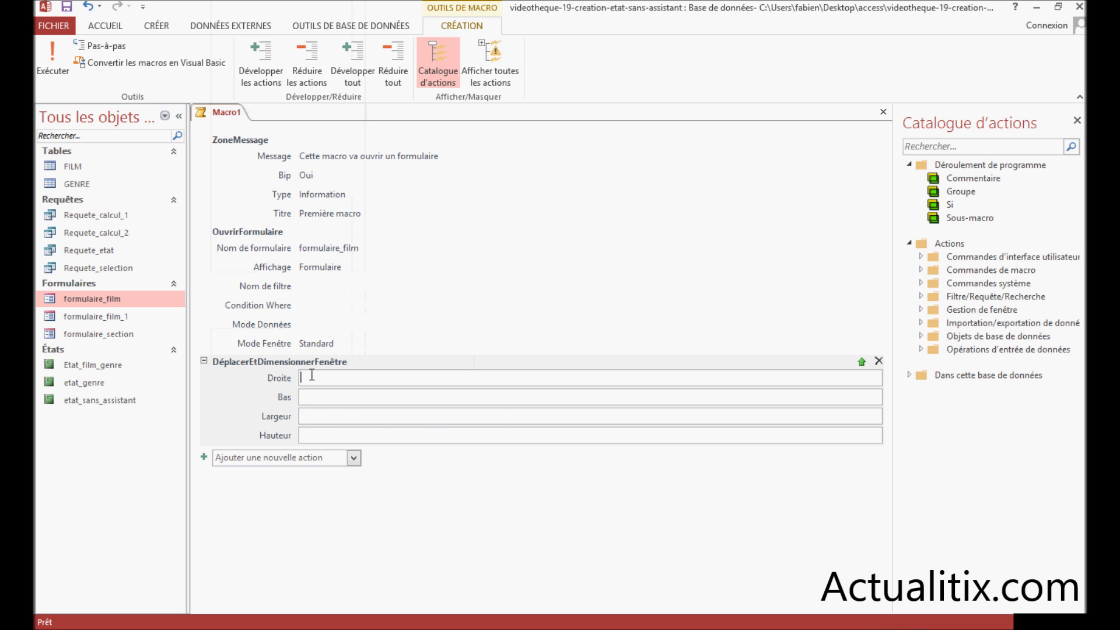
{"action": "type", "text": "0cm"}
{"action": "left_click", "coordinate": [313, 398]}
{"action": "type", "text": "0cm"}
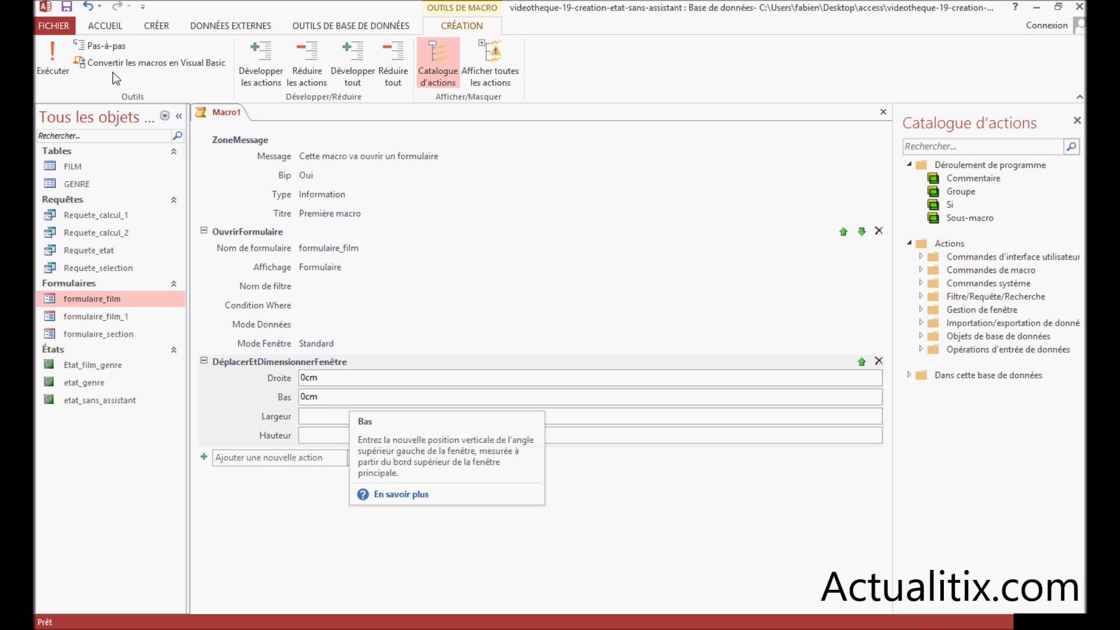
Step: Save the macro as macro_formu_film and close it
{"action": "left_click", "coordinate": [68, 7]}
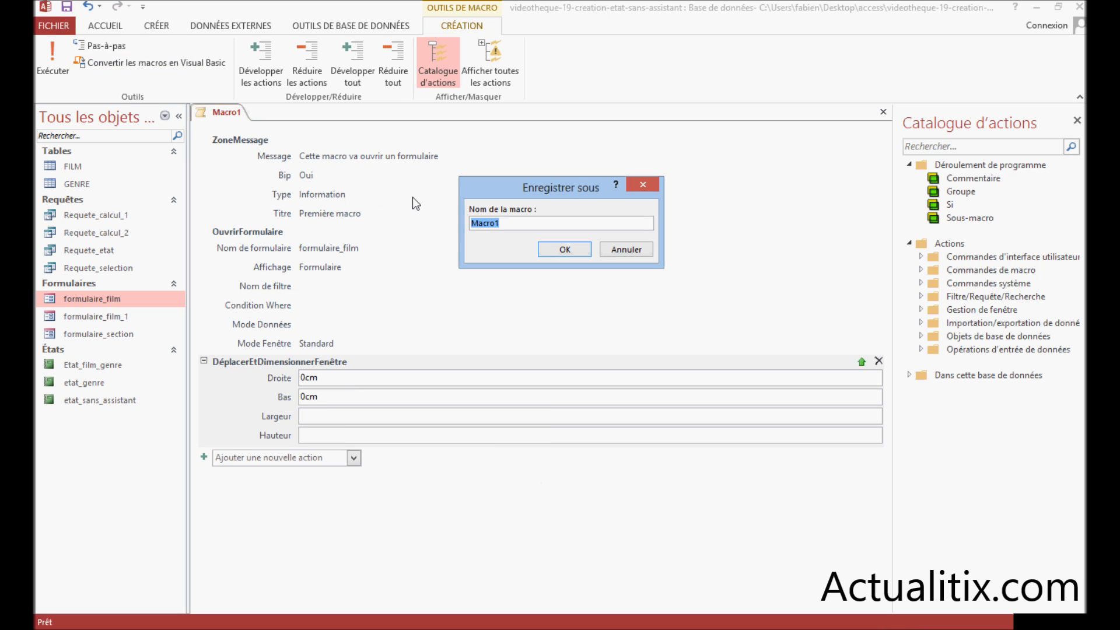
{"action": "type", "text": "macro_formu_film"}
{"action": "left_click", "coordinate": [558, 250]}
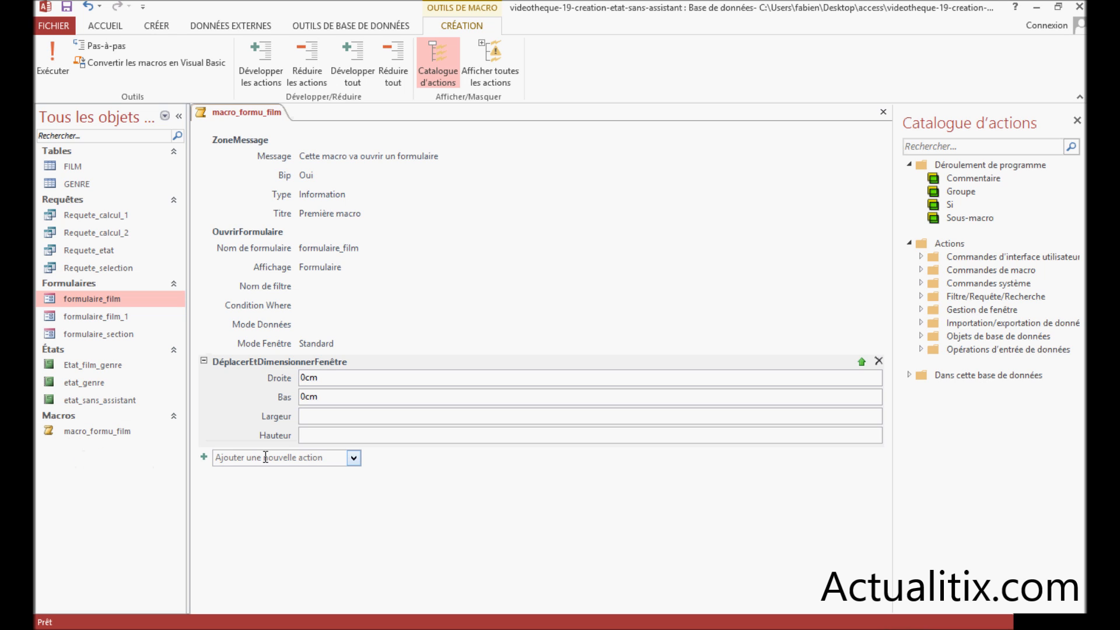
{"action": "right_click", "coordinate": [230, 117]}
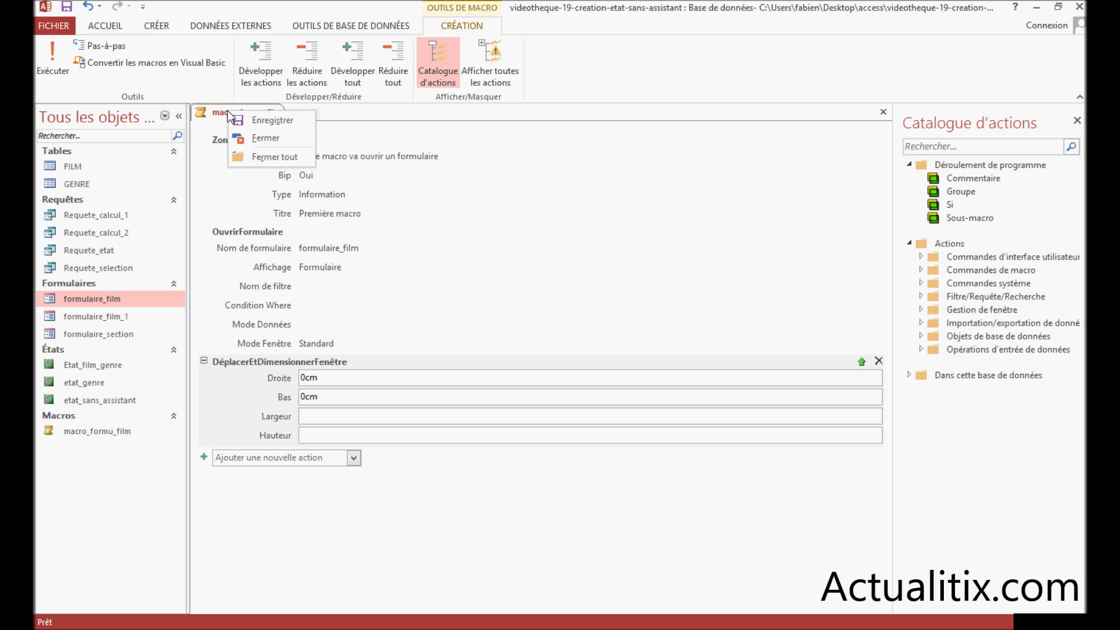
{"action": "left_click", "coordinate": [255, 140]}
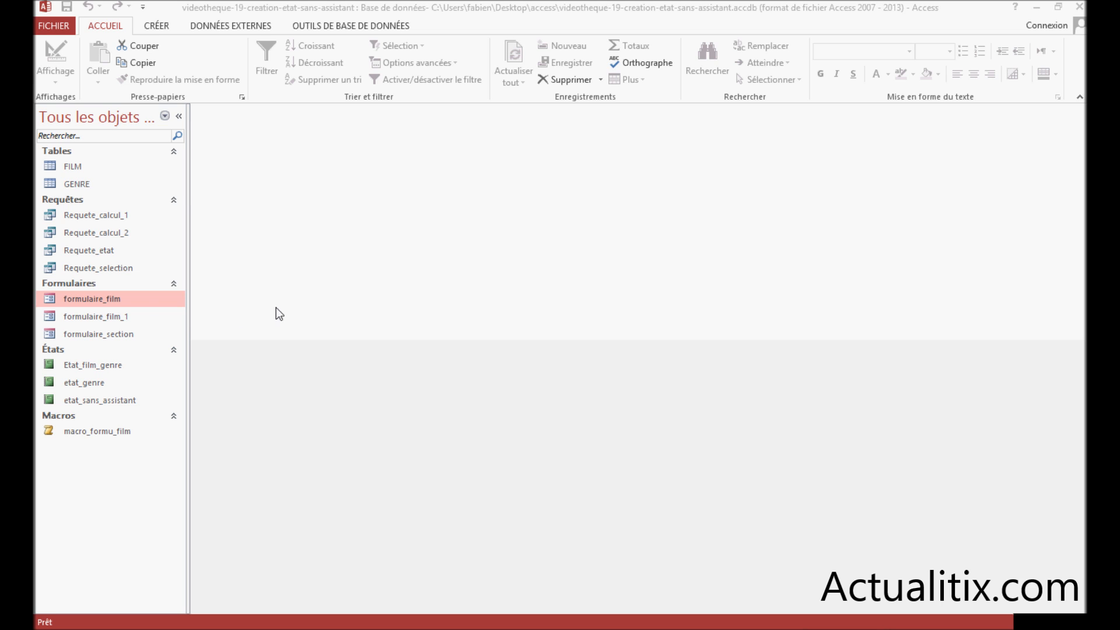
Step: Open the form formulaire_film_1 and switch it to design view (Mode Création)
{"action": "double_click", "coordinate": [132, 316]}
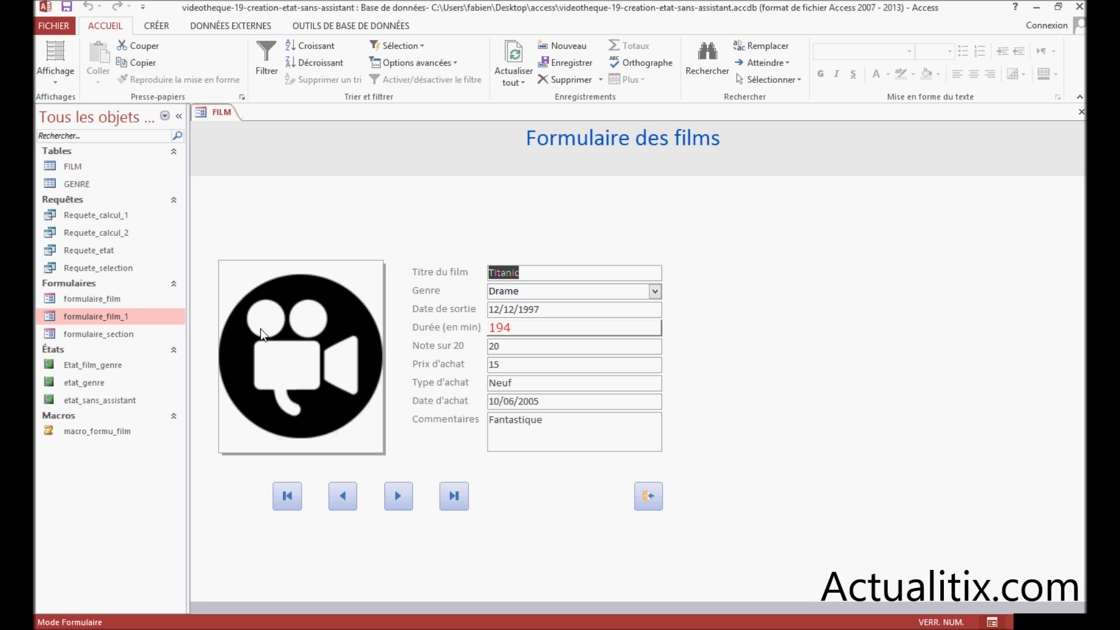
{"action": "left_click", "coordinate": [56, 79]}
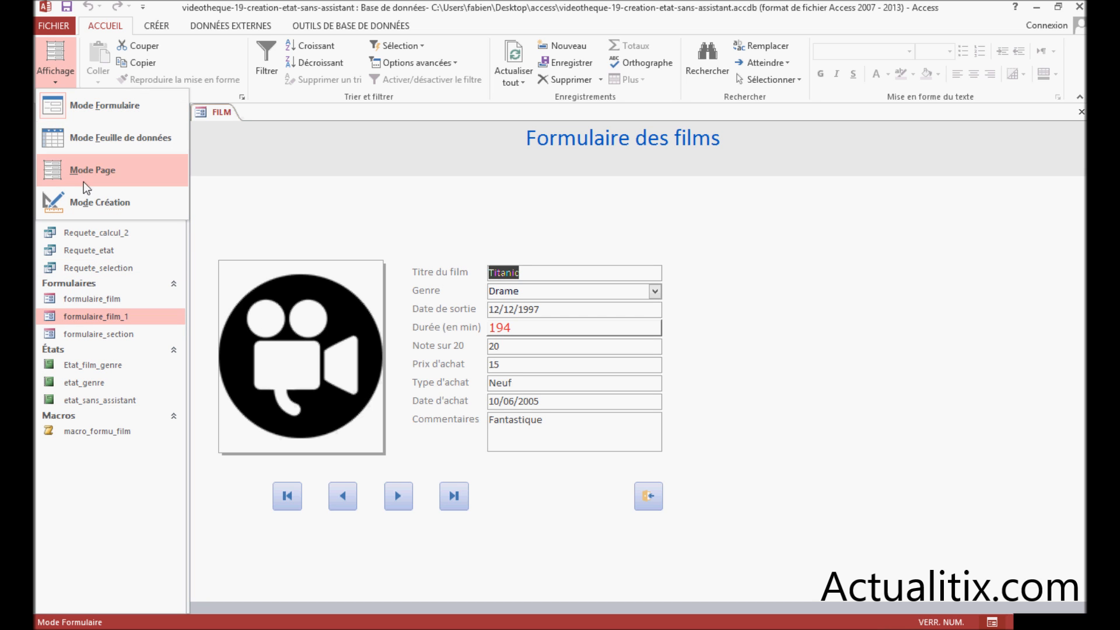
{"action": "left_click", "coordinate": [88, 201]}
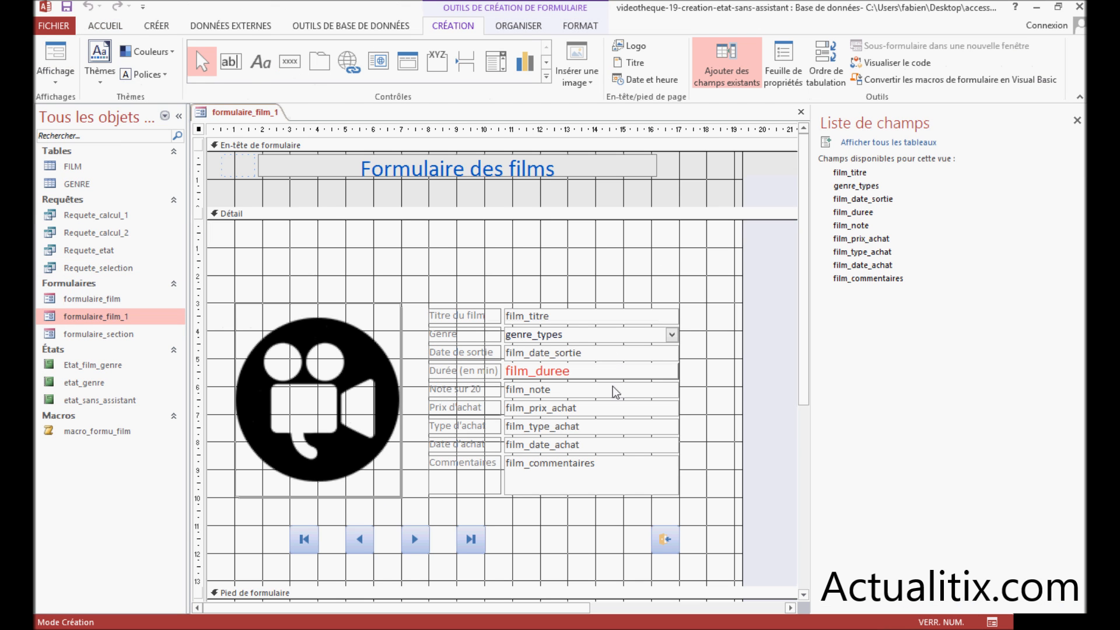
Step: Draw a command button about 2 cm wide in the Détail section, between the last-record button and the exit button
{"action": "scroll", "coordinate": [613, 392], "scroll_direction": "down", "scroll_amount": 2}
{"action": "scroll", "coordinate": [613, 391], "scroll_direction": "up", "scroll_amount": 2}
{"action": "left_click", "coordinate": [295, 66]}
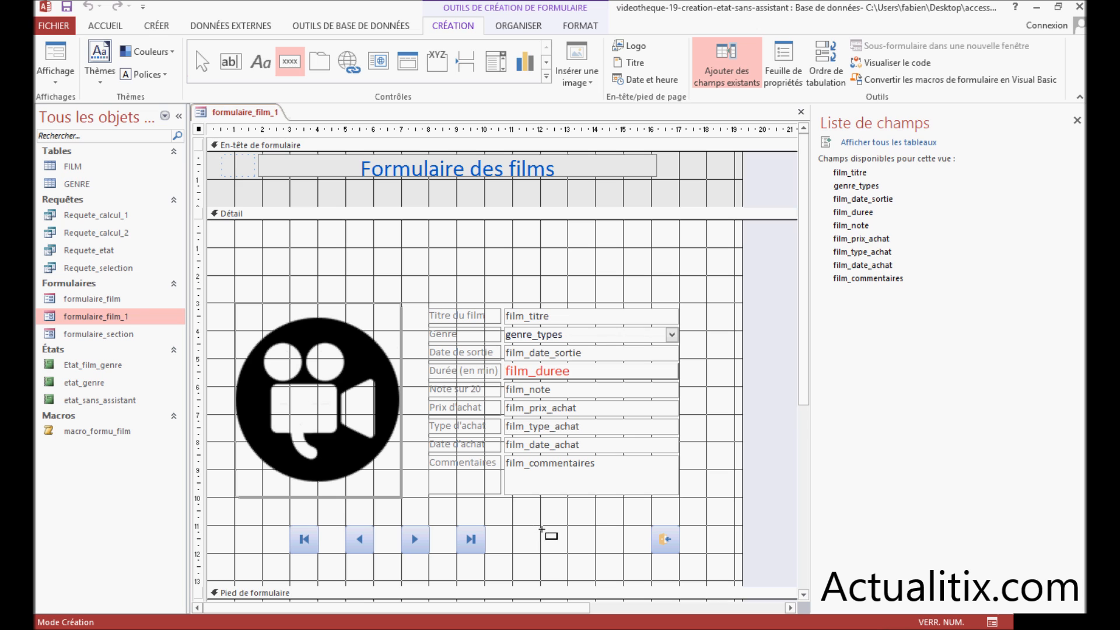
{"action": "left_click_drag", "start_coordinate": [542, 528], "coordinate": [596, 550]}
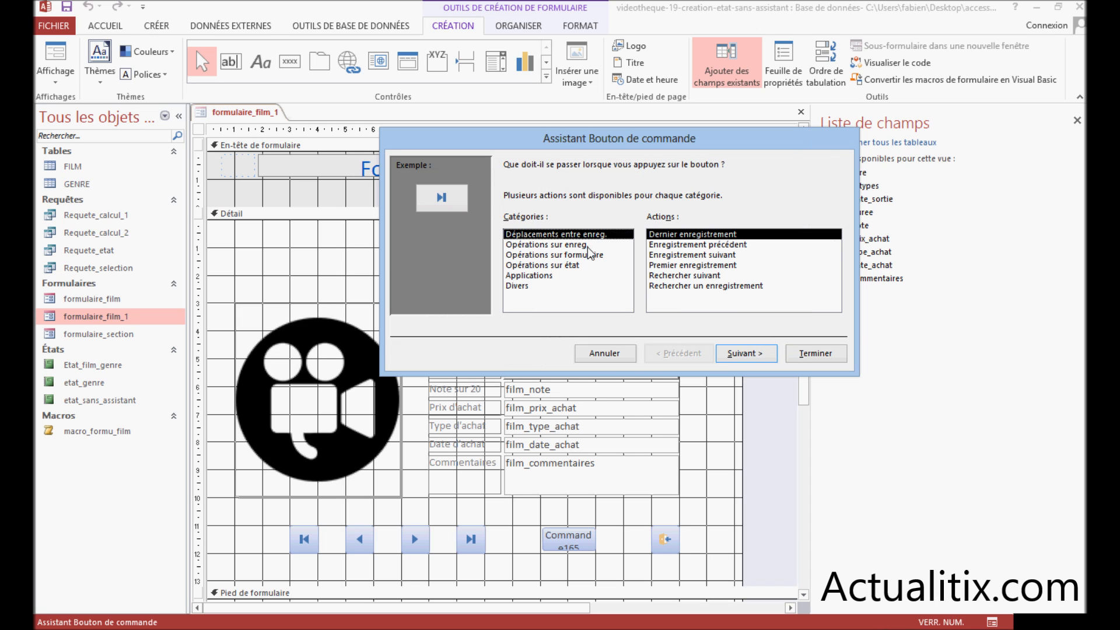
Step: Configure the button with the form operation "Fermer un formulaire" and the image "Sortir par la portière", keeping the default name
{"action": "left_click", "coordinate": [542, 258]}
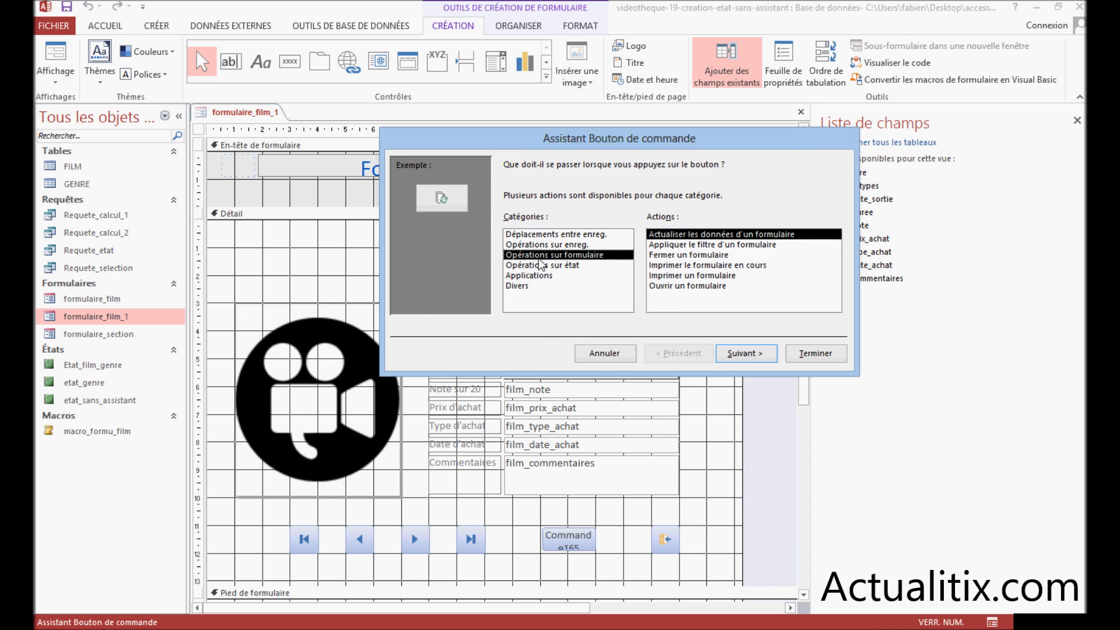
{"action": "left_click", "coordinate": [670, 257]}
{"action": "left_click", "coordinate": [742, 354]}
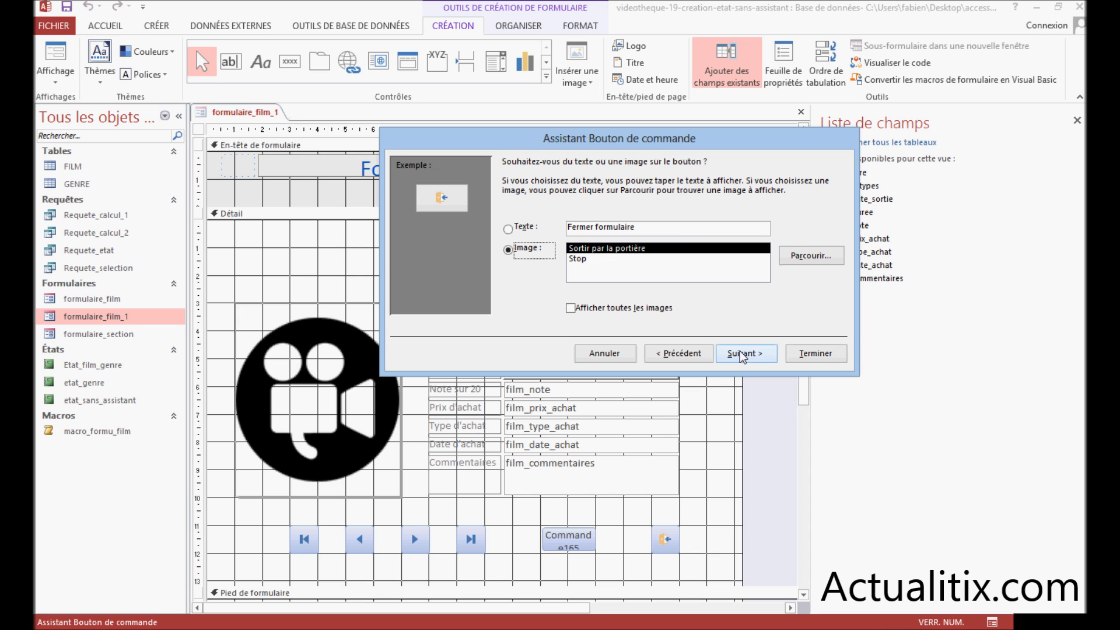
{"action": "left_click", "coordinate": [742, 353]}
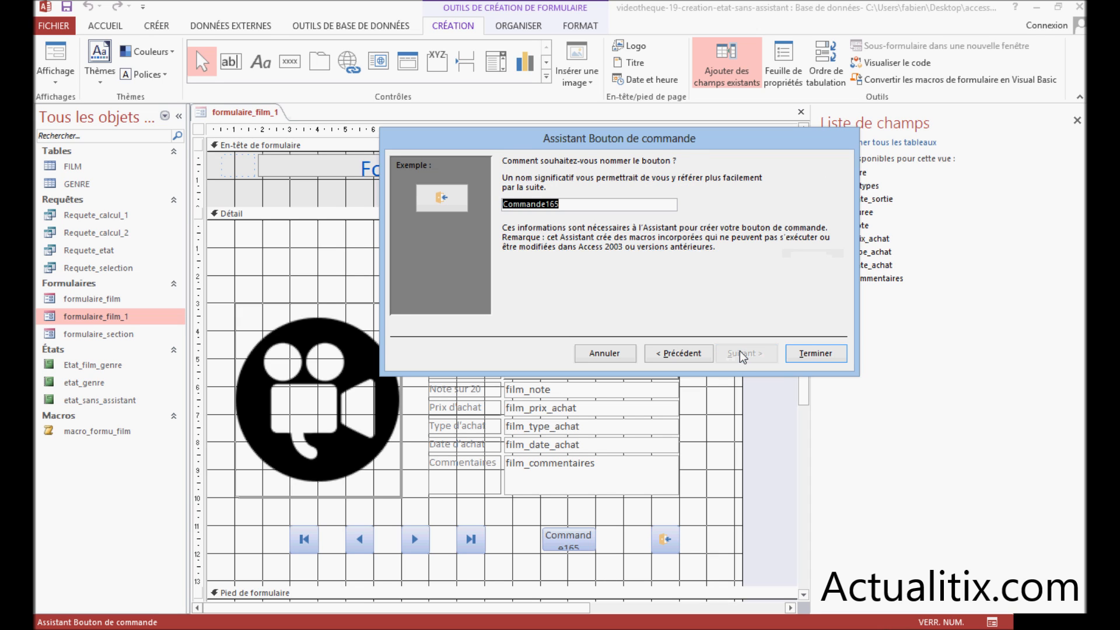
{"action": "left_click", "coordinate": [808, 353]}
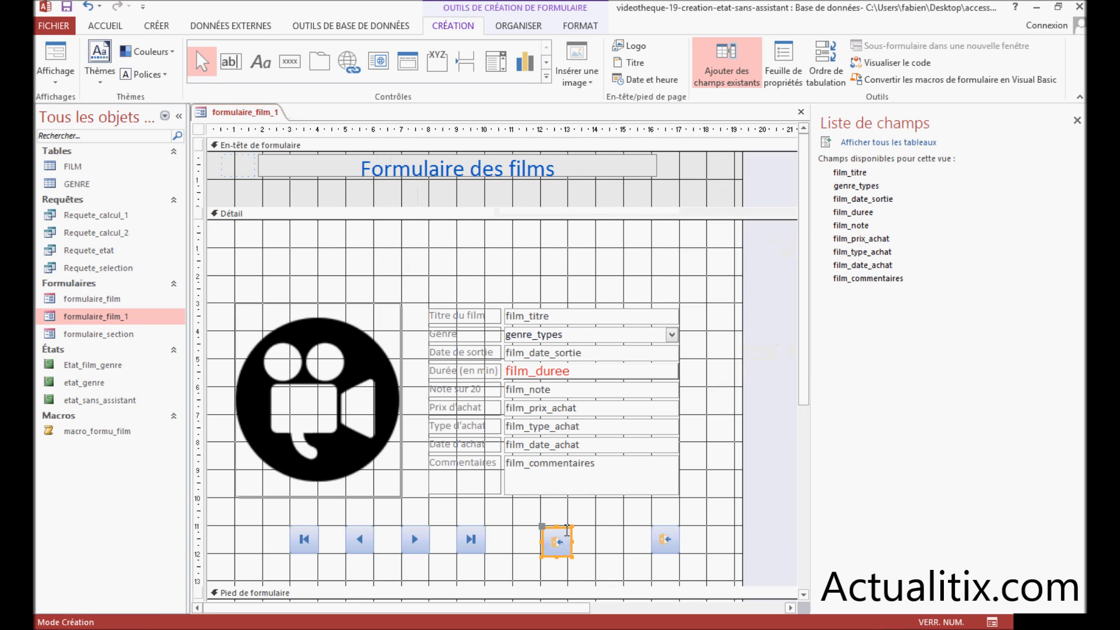
Step: Move the new button above the film_titre field, about 16 cm from the form's left edge and 1 cm below the Détail header
{"action": "left_click", "coordinate": [567, 528]}
{"action": "left_click_drag", "start_coordinate": [566, 527], "coordinate": [566, 524]}
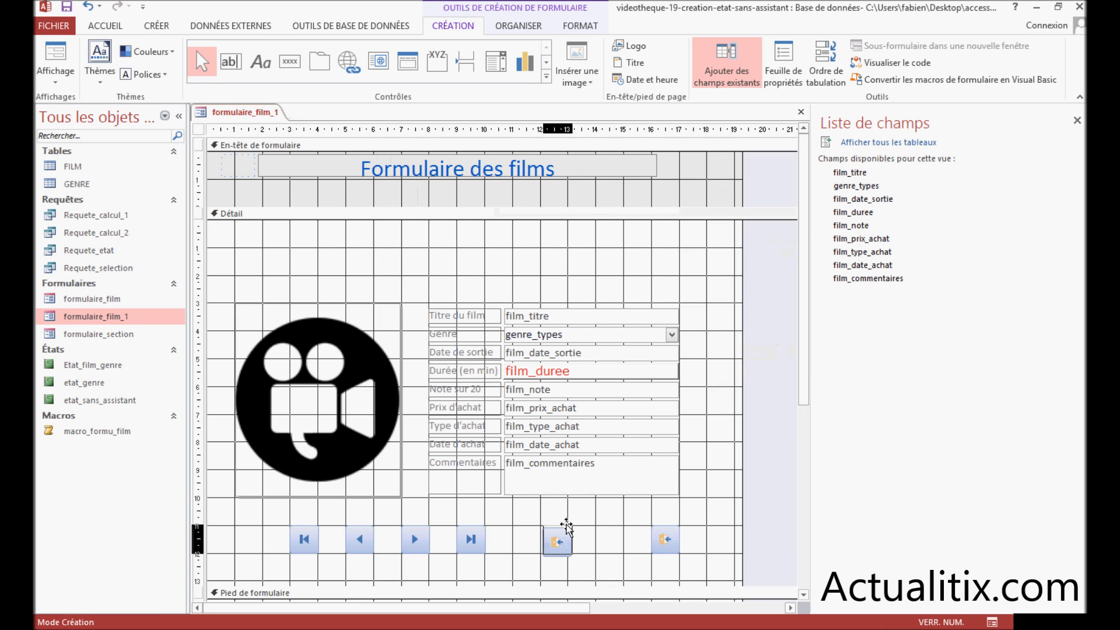
{"action": "left_click_drag", "start_coordinate": [566, 525], "coordinate": [675, 247]}
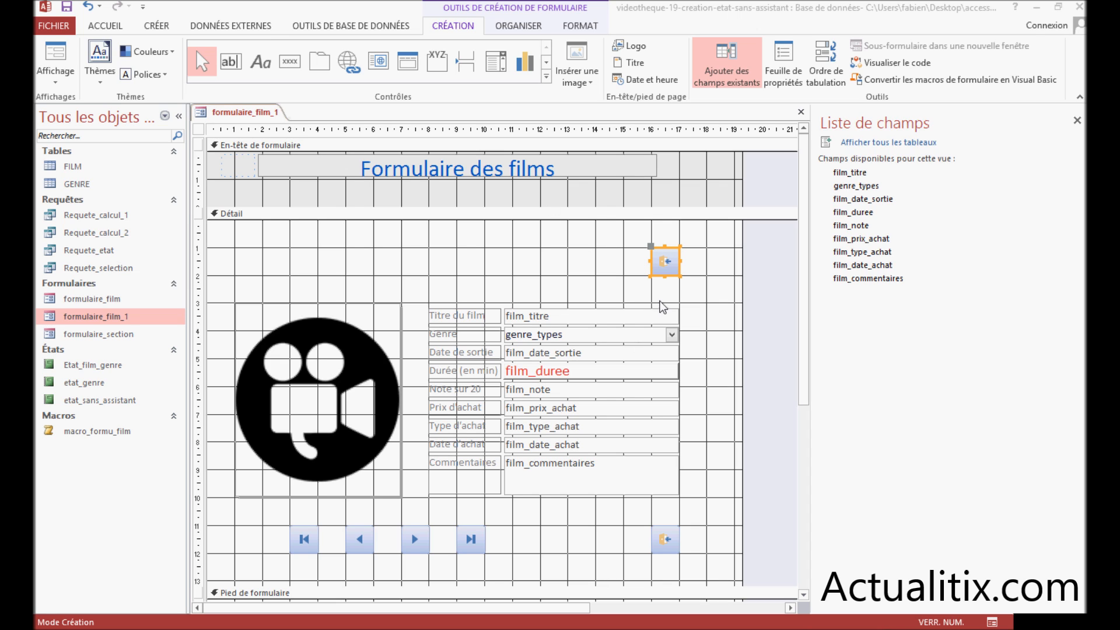
Step: Show the event properties of the new exit button above the film_titre field
{"action": "right_click", "coordinate": [666, 262]}
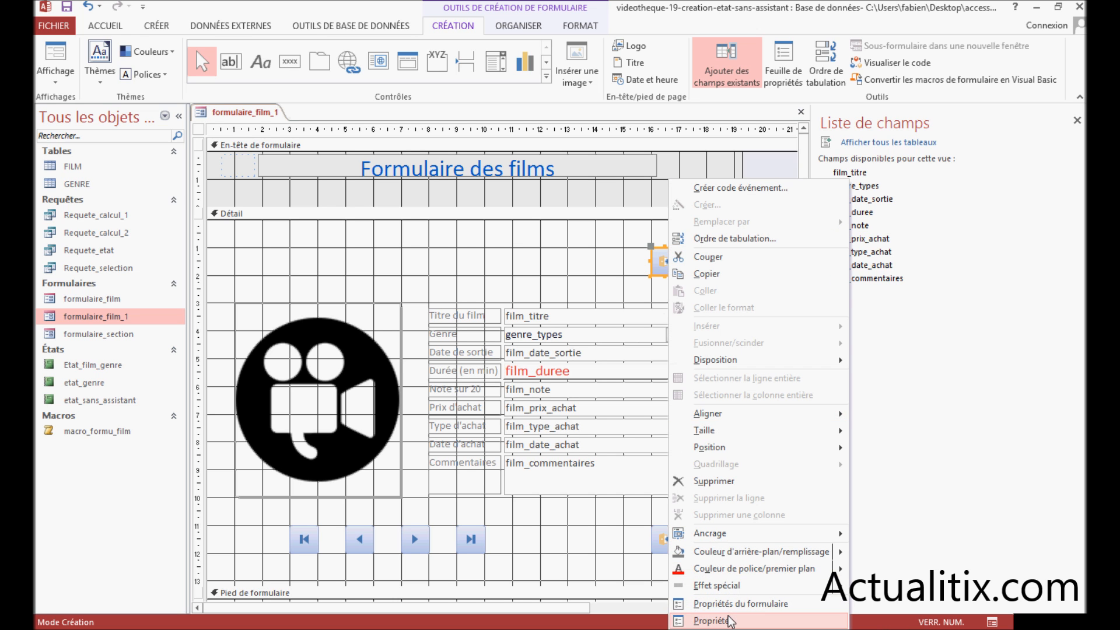
{"action": "left_click", "coordinate": [729, 620]}
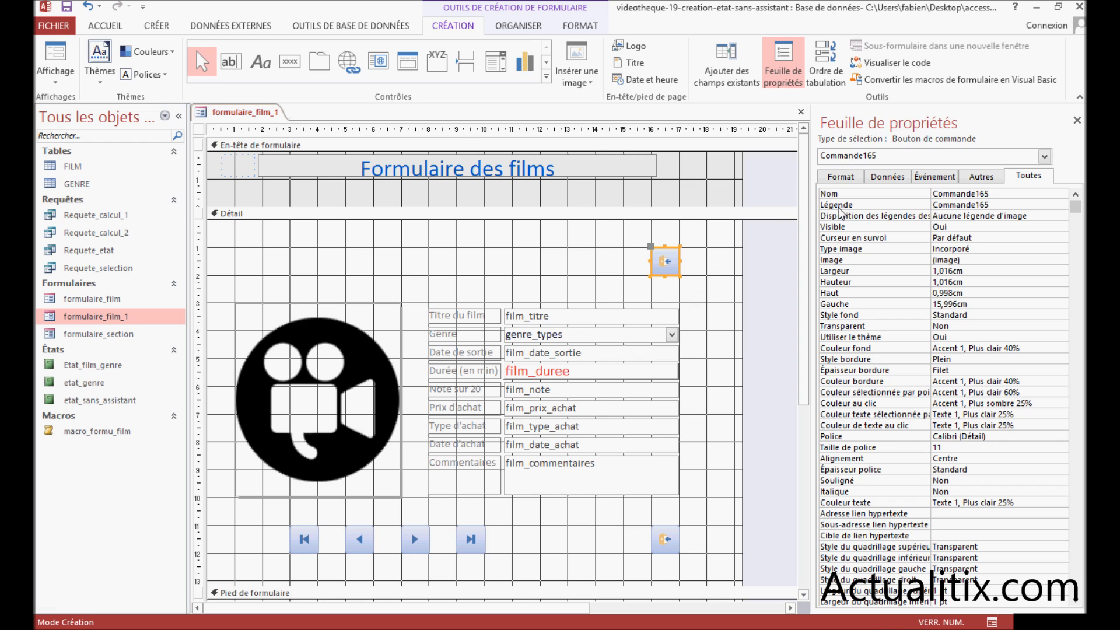
{"action": "left_click", "coordinate": [936, 178]}
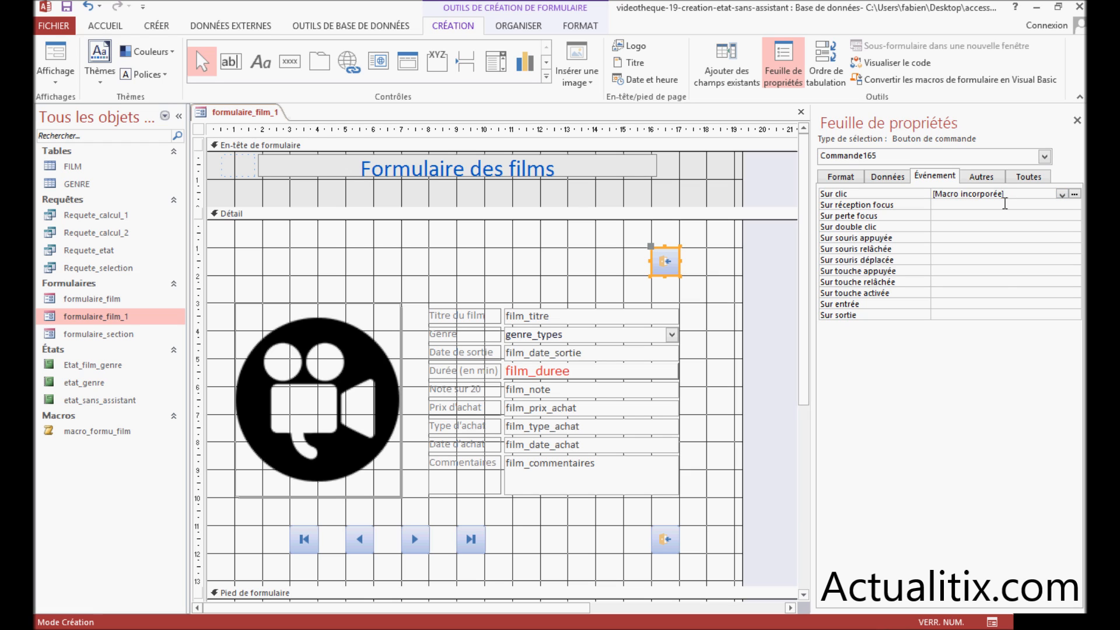
Step: Examine the embedded macro attached to the button's Sur clic event, then close it without changes
{"action": "left_click", "coordinate": [1075, 196]}
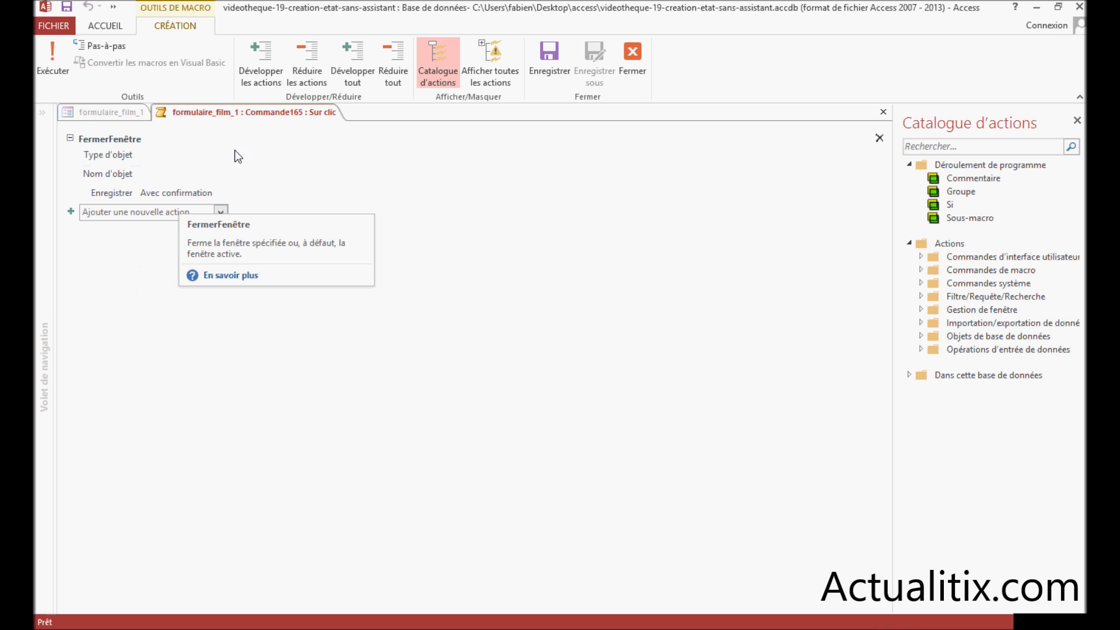
{"action": "right_click", "coordinate": [247, 119]}
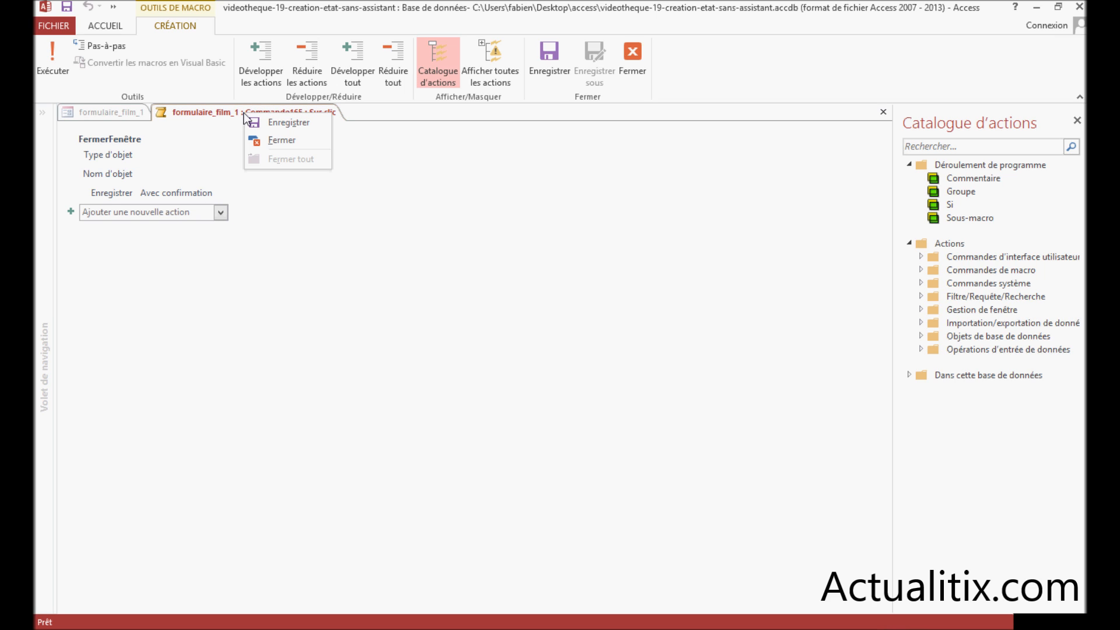
{"action": "left_click", "coordinate": [280, 140]}
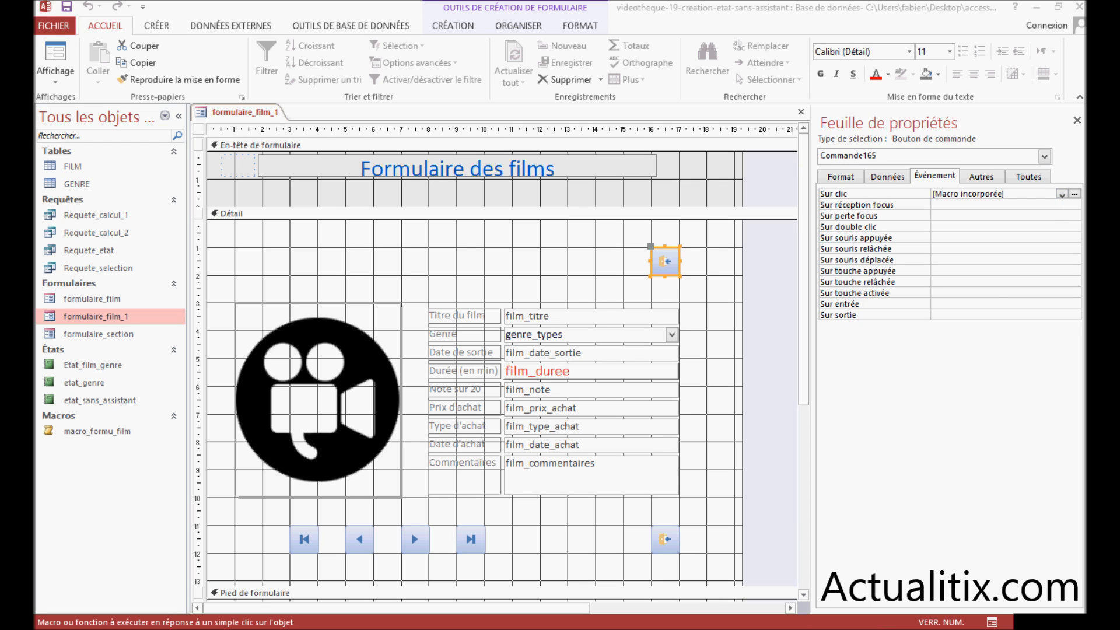
Step: Assign the macro macro_formu_film to the new exit button's Sur clic event in place of the embedded macro
{"action": "left_click", "coordinate": [1061, 195]}
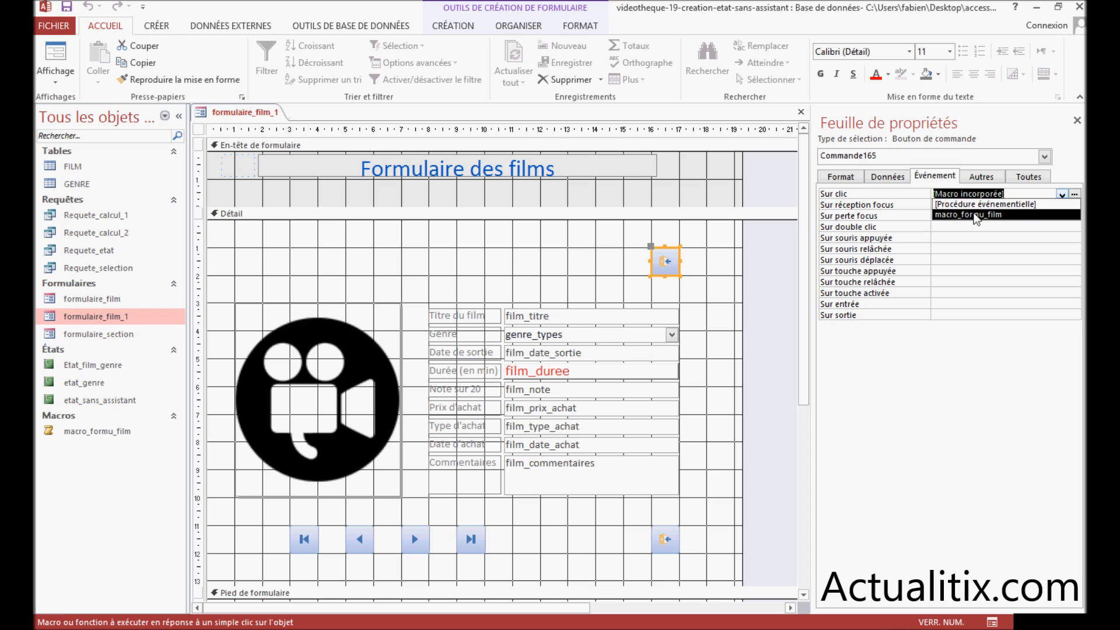
{"action": "left_click", "coordinate": [1014, 216]}
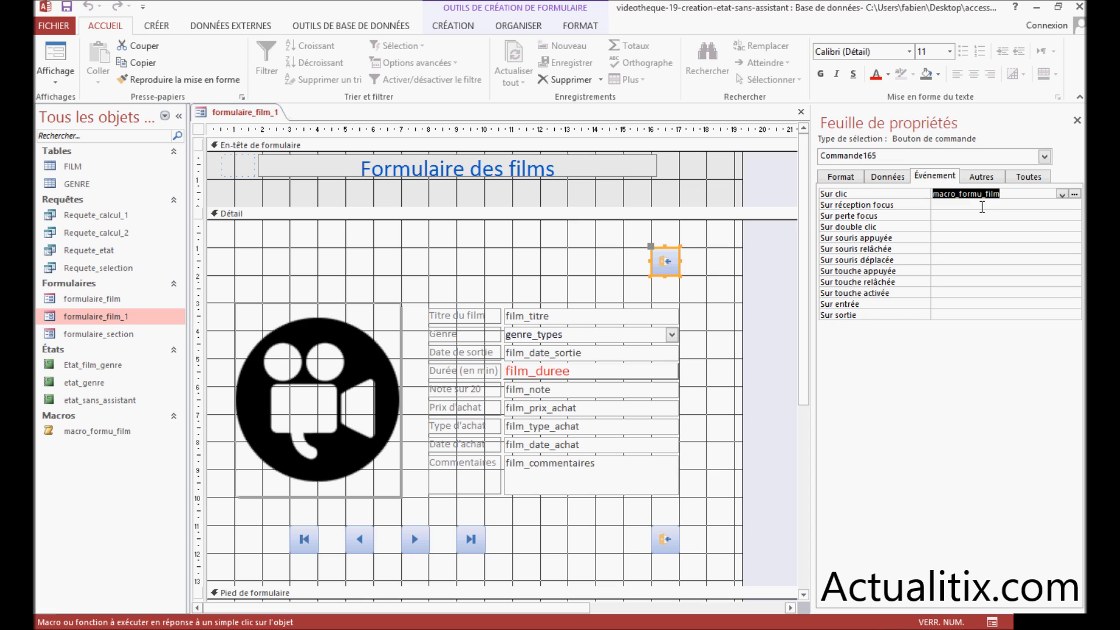
{"action": "left_click", "coordinate": [1062, 195]}
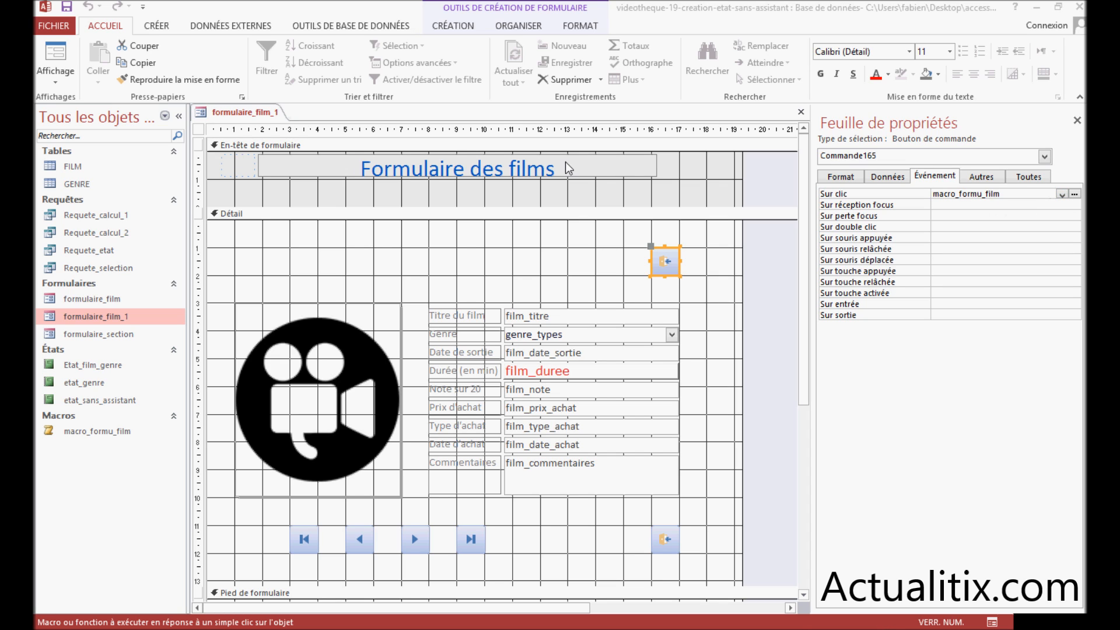
Step: Switch formulaire_film_1 to form view, test the upper exit button, and accept the macro's message to open formulaire_film
{"action": "left_click", "coordinate": [56, 81]}
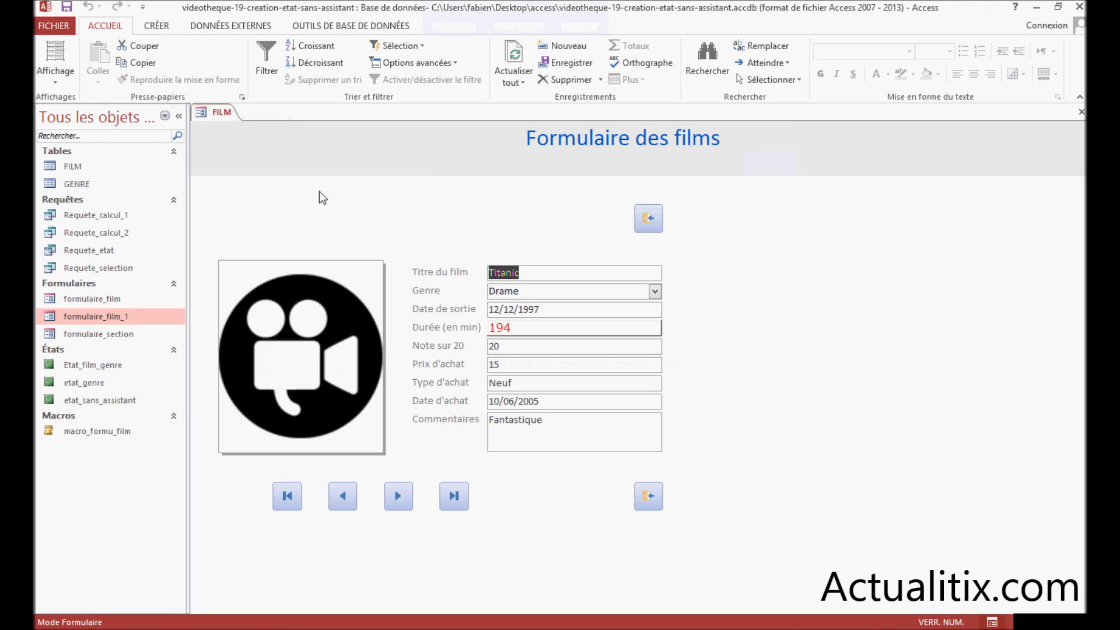
{"action": "left_click", "coordinate": [658, 225]}
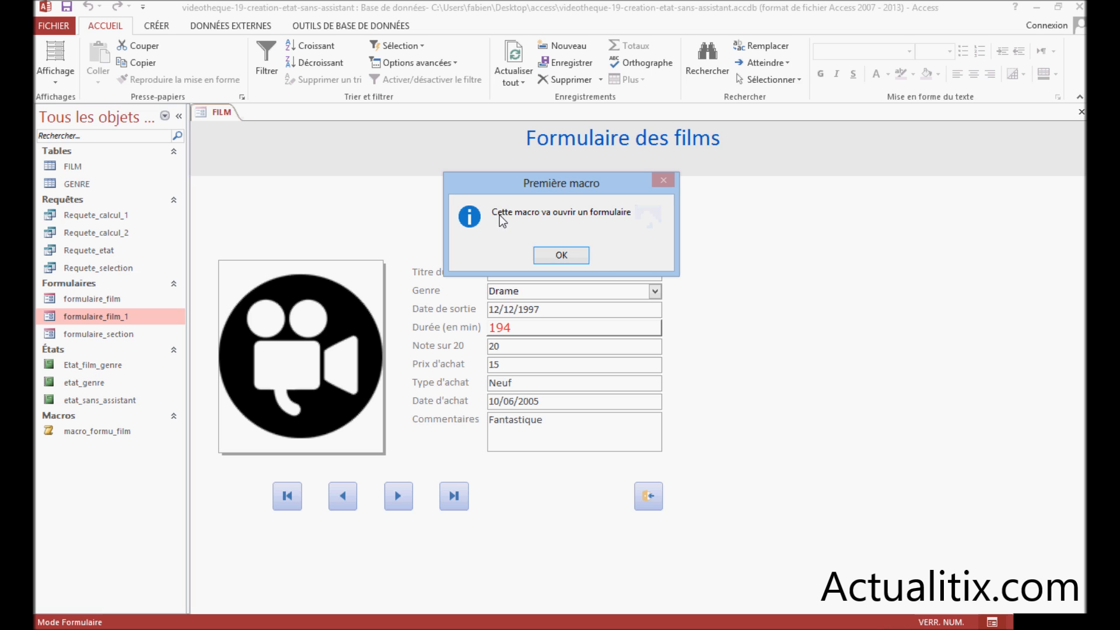
{"action": "left_click", "coordinate": [567, 258]}
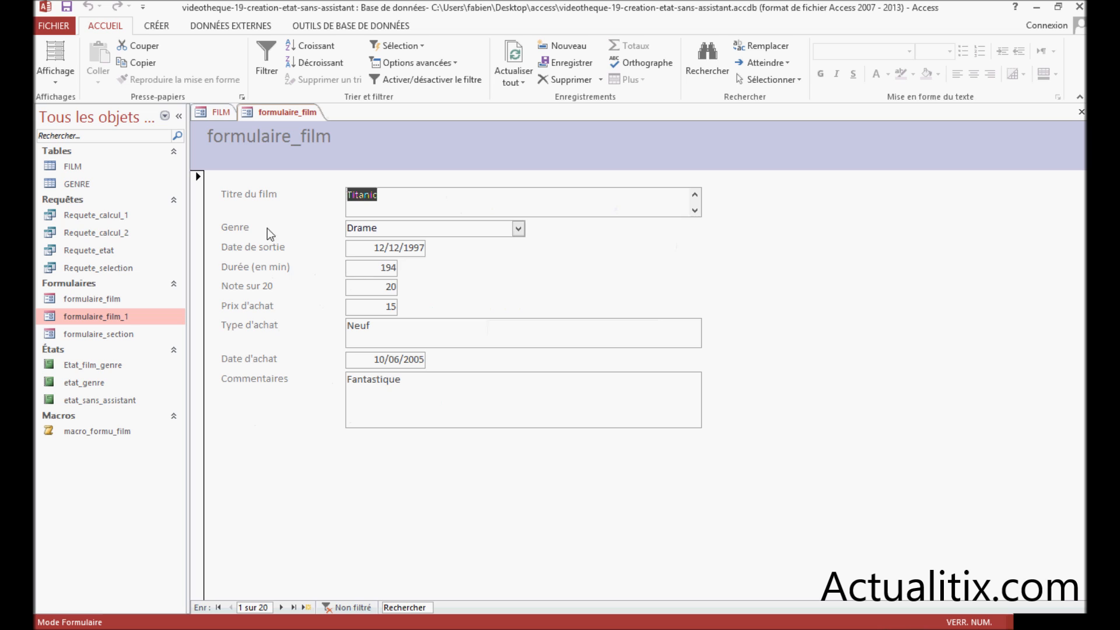